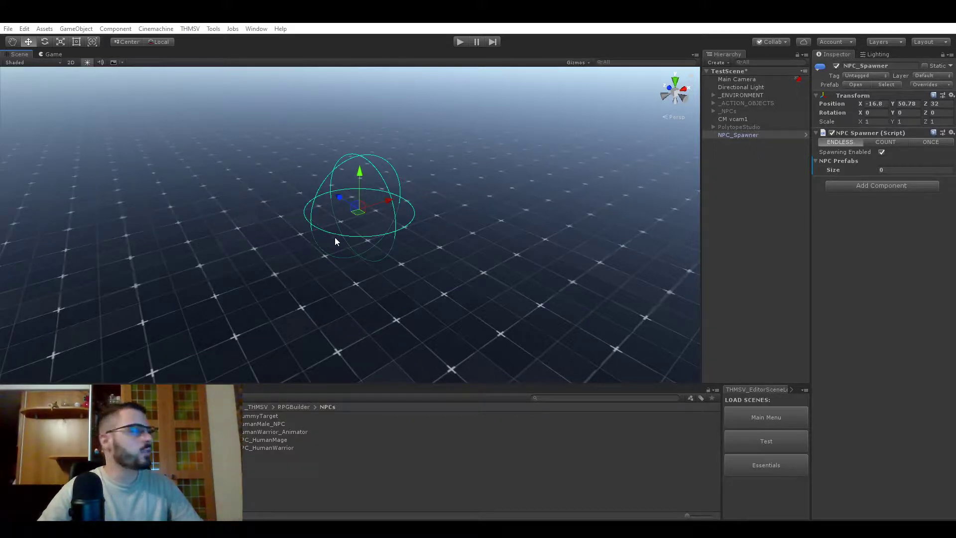
- Try the spawner's count-limited and spawn-once modes, then set it back to Endless
right_drag(335, 237, 436, 207)
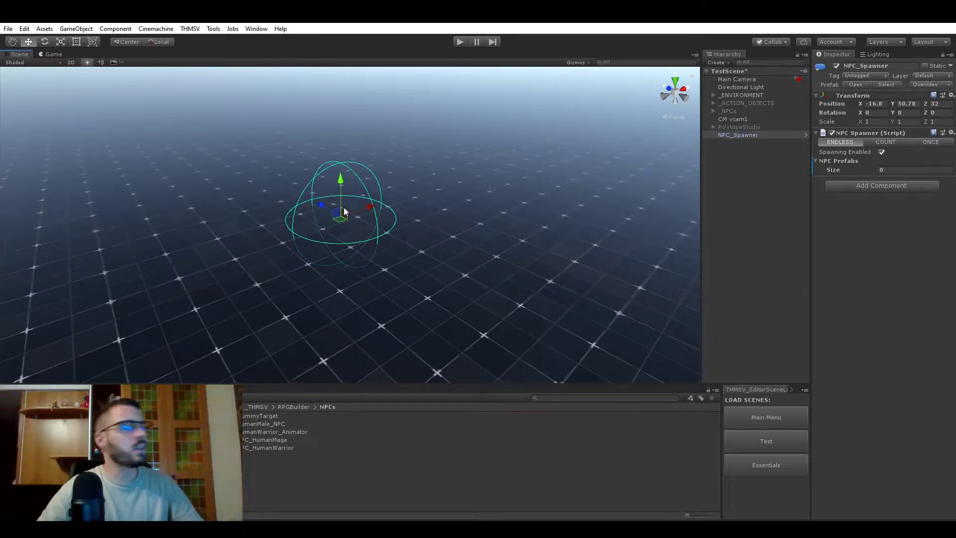
right_drag(432, 213, 420, 213)
scroll(413, 212, down, 3)
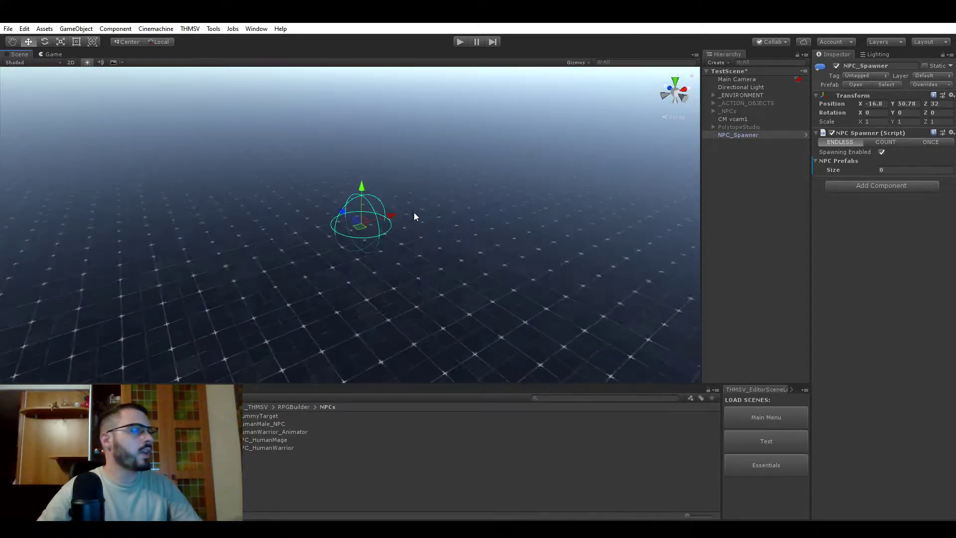
scroll(413, 213, down, 5)
scroll(355, 220, up, 2)
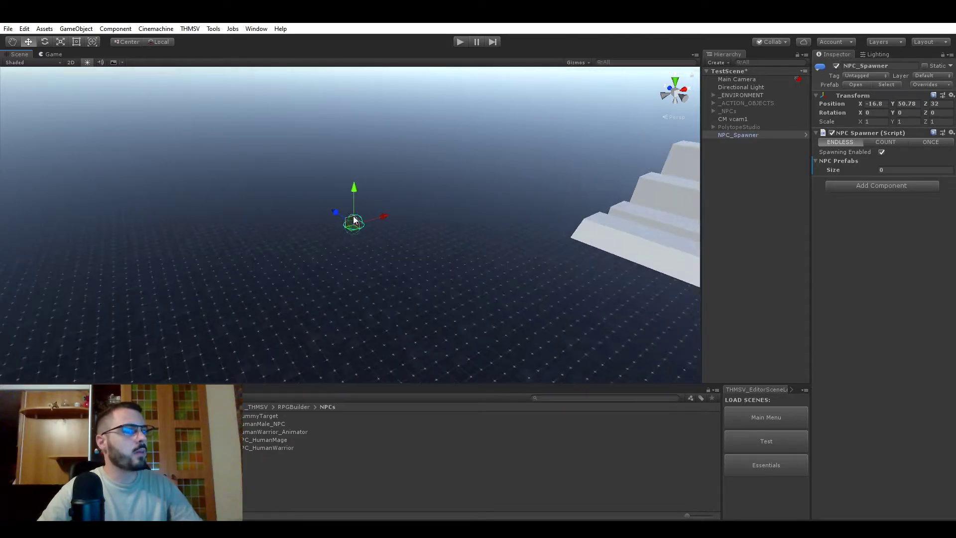
scroll(355, 220, up, 3)
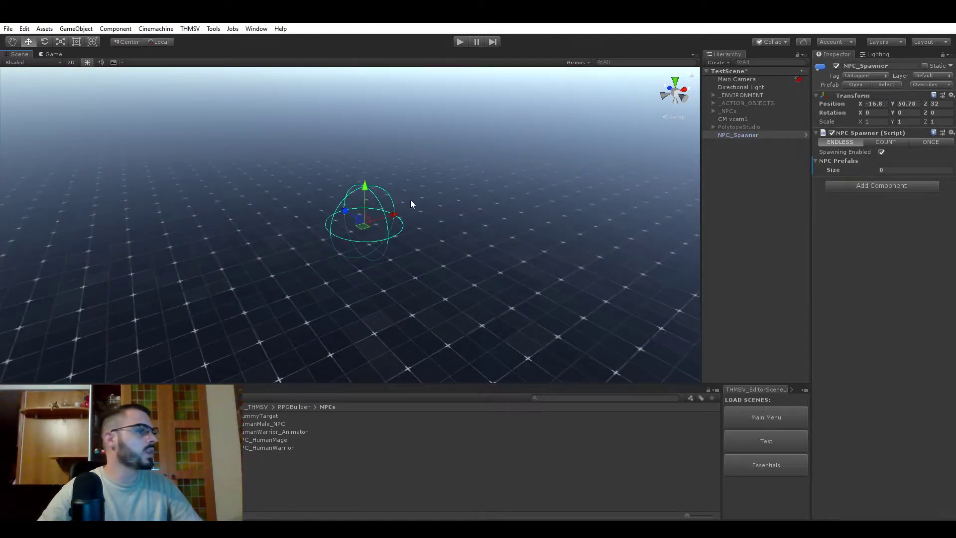
scroll(335, 185, down, 2)
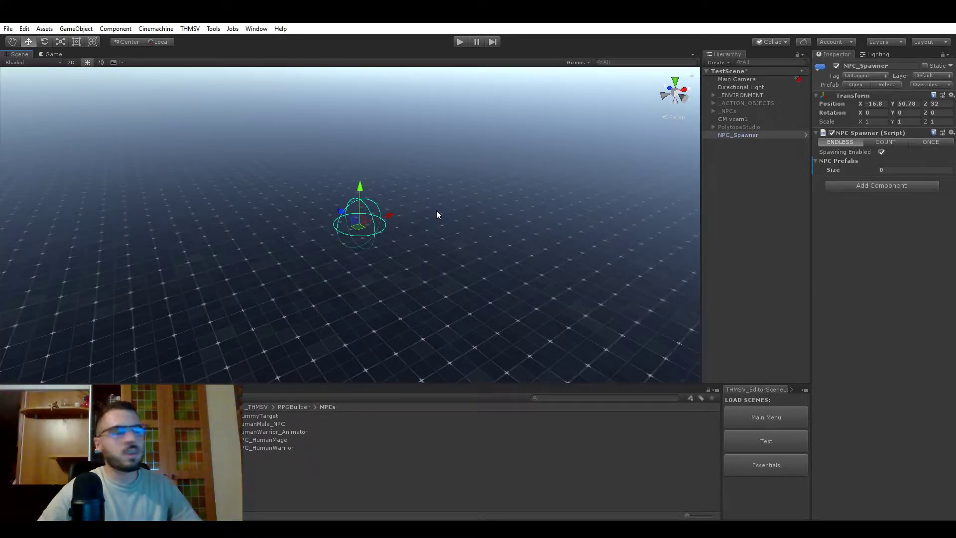
click(891, 142)
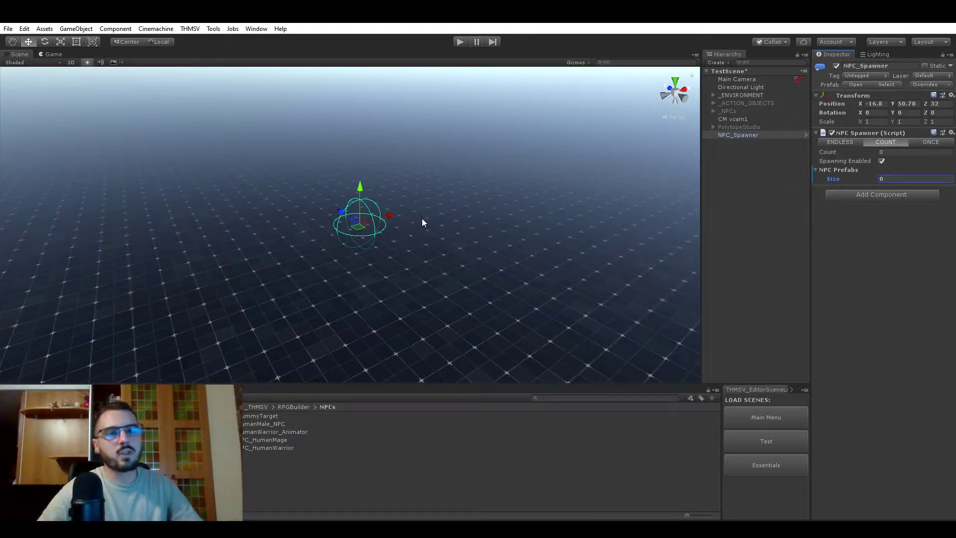
click(930, 142)
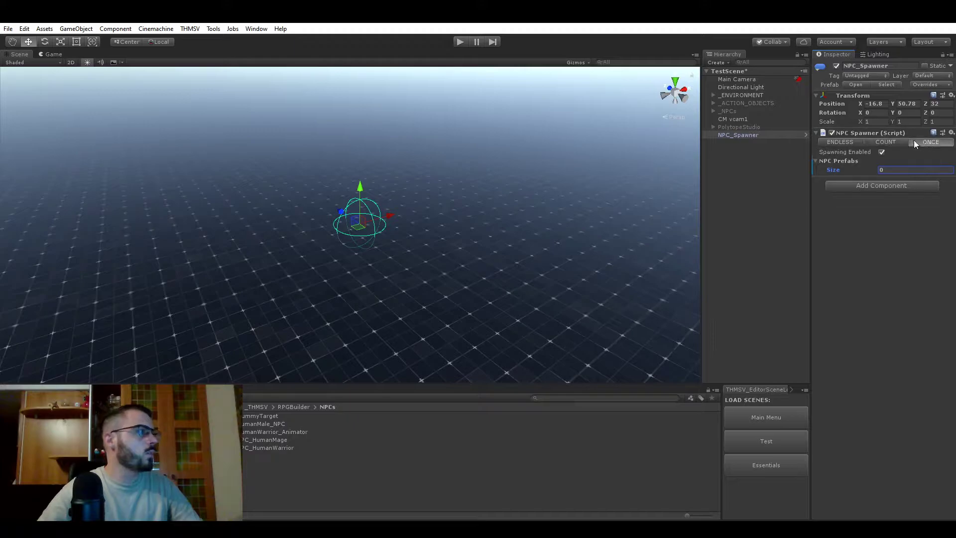
click(844, 142)
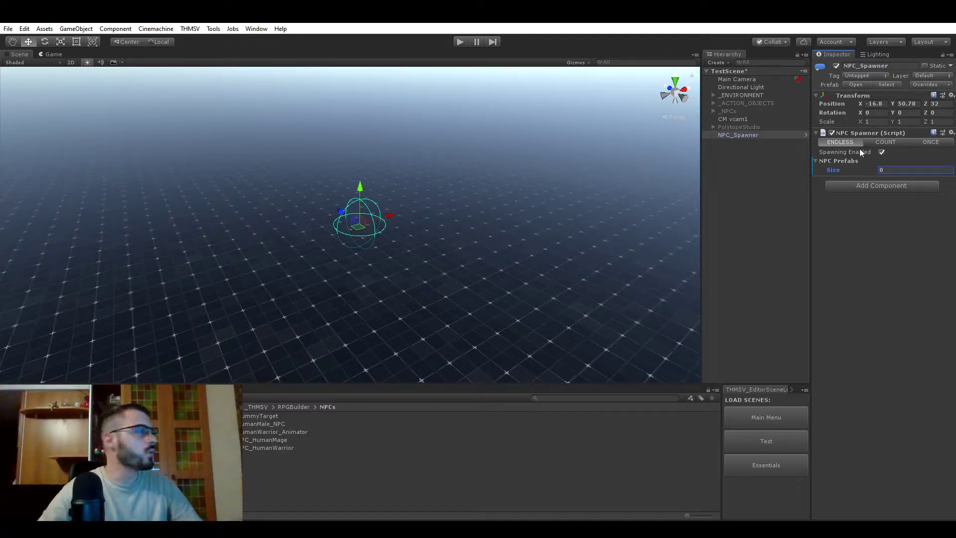
- Add NPC_HumanMage and NPC_HumanWarrior as the two NPC Prefabs entries
right_drag(632, 182, 625, 181)
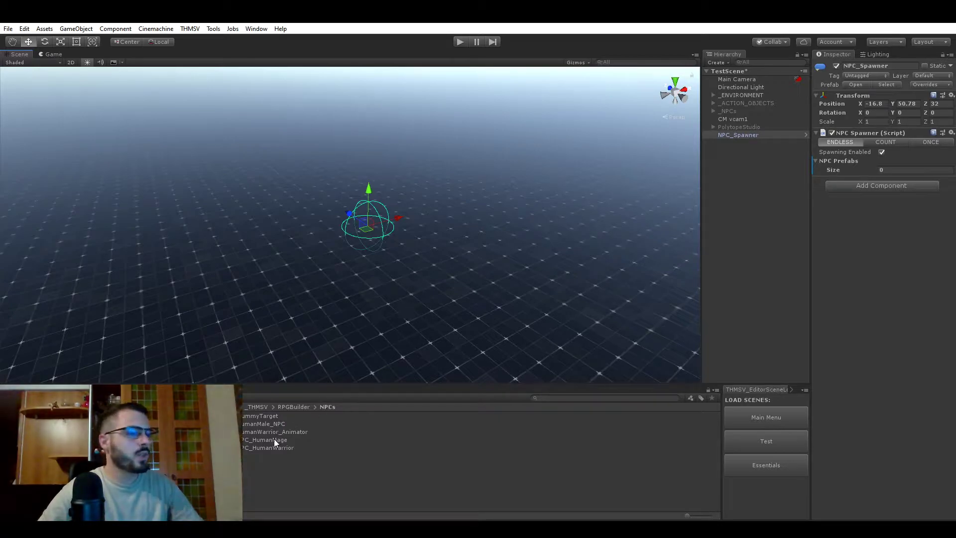
drag(274, 440, 418, 312)
drag(367, 329, 828, 162)
scroll(351, 316, up, 5)
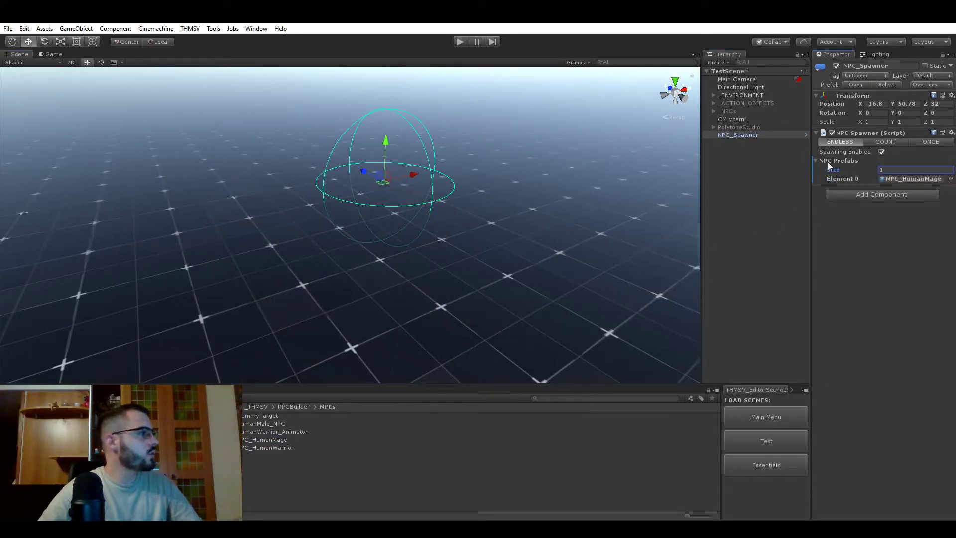
drag(290, 444, 830, 171)
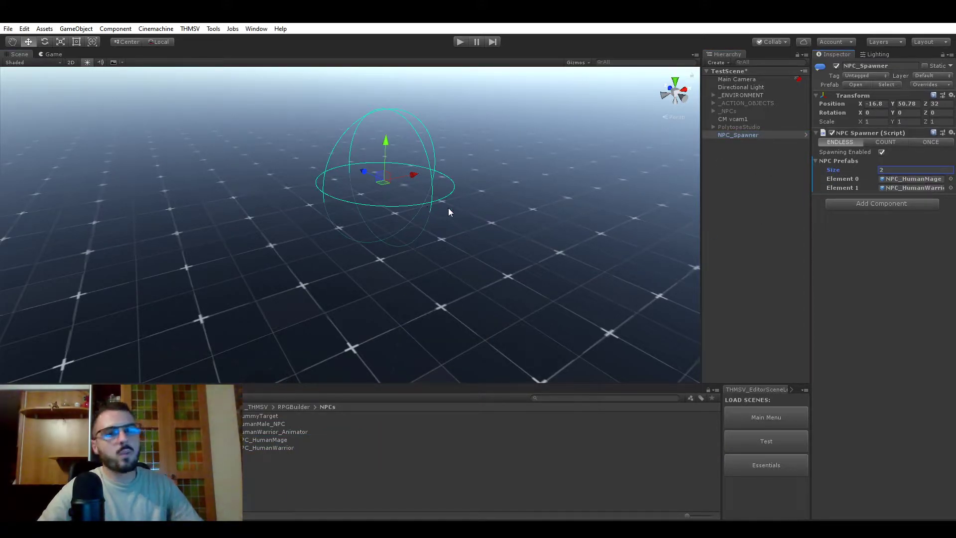
scroll(536, 214, down, 2)
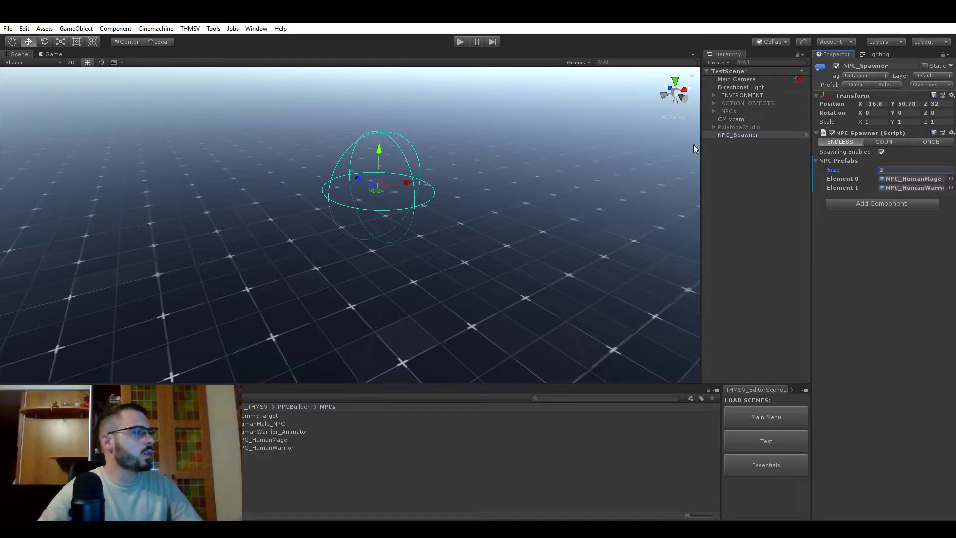
- Rename the NPC_Spawner object to NPC_Spawner_Mage/Warrior
click(749, 135)
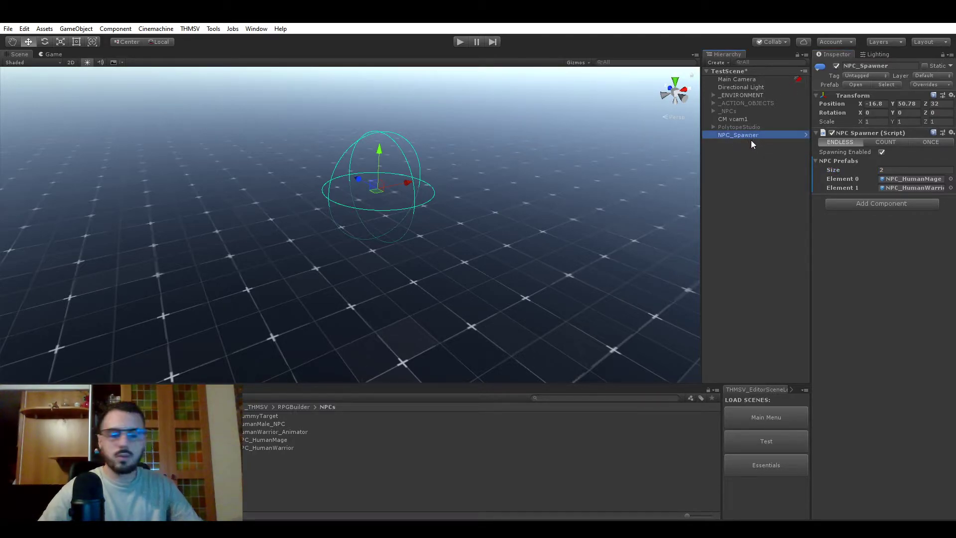
key(F2)
text(_)
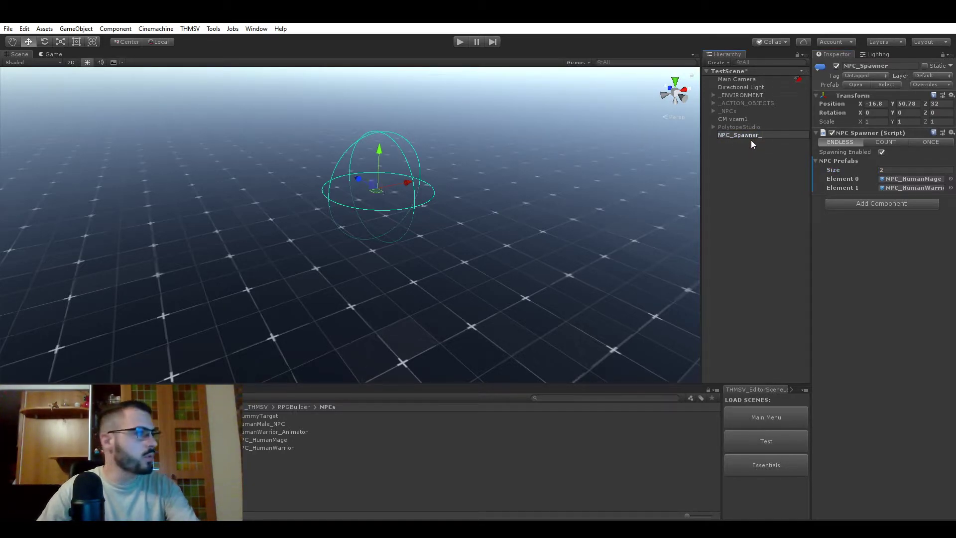
text(Mage)
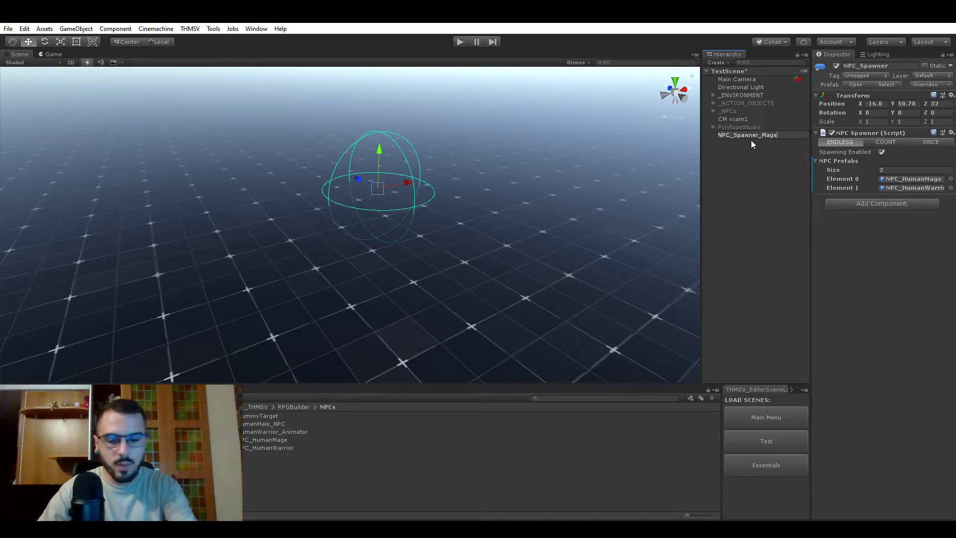
text(/Warrior)
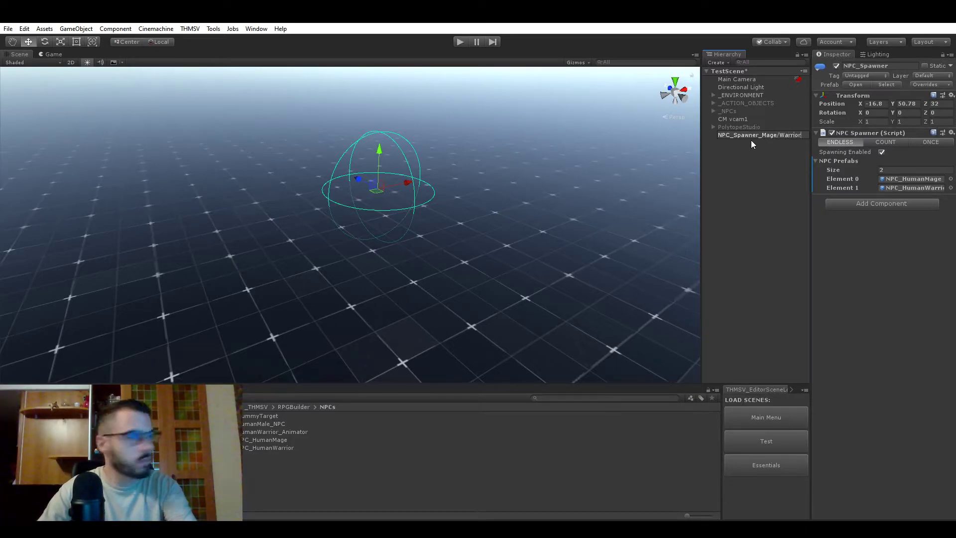
key(Return)
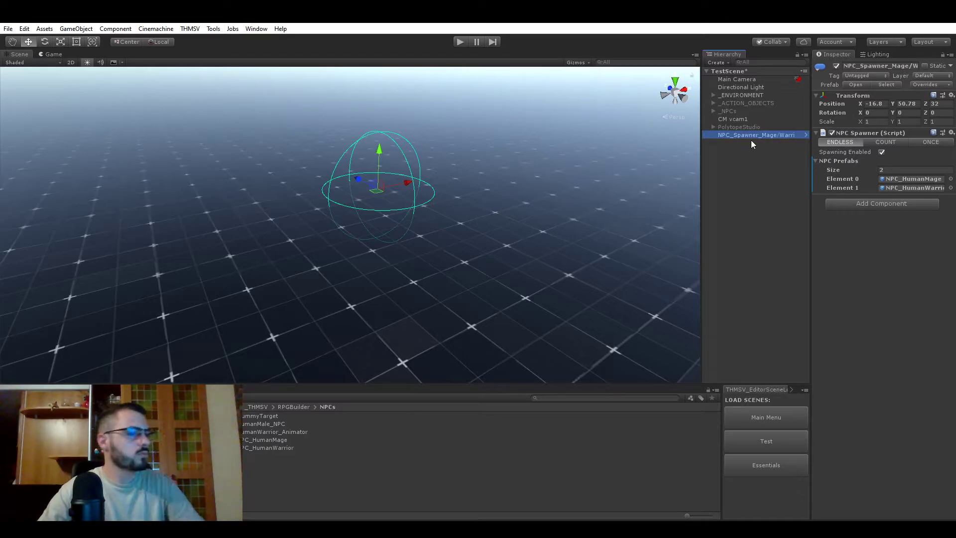
- Save the renamed spawner as a new Original Prefab in the Prefabs folder
click(74, 449)
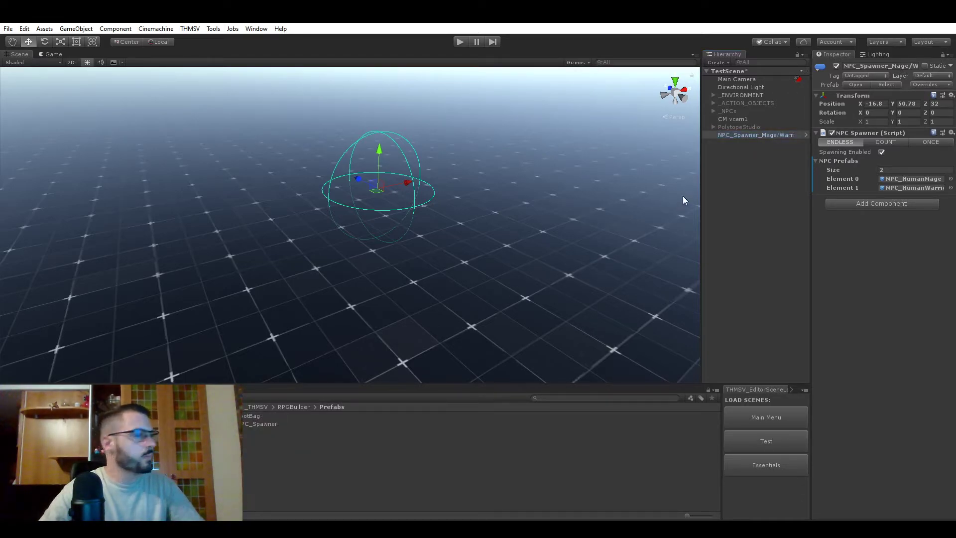
drag(743, 135, 296, 454)
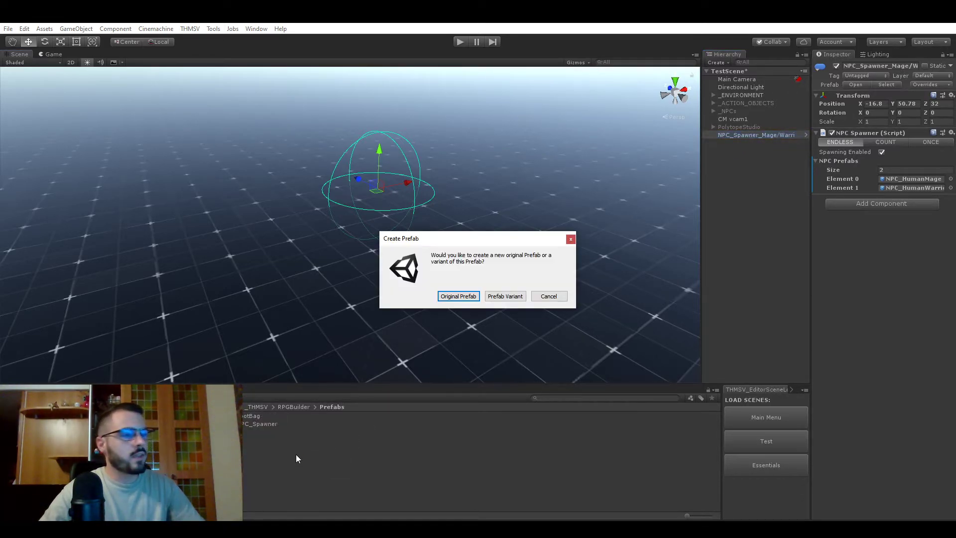
click(456, 294)
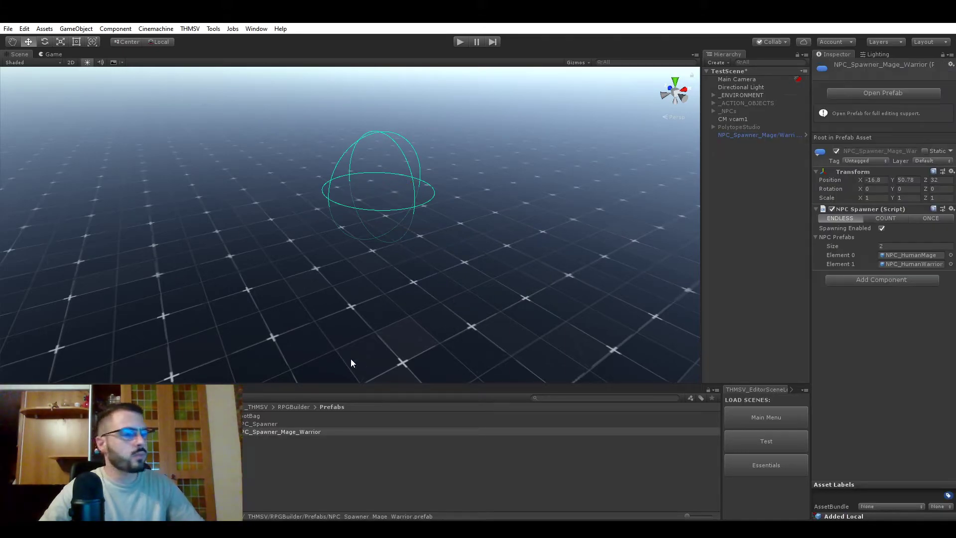
- Place a second spawner prefab copy, save TestScene, and load the Main Menu scene
drag(295, 431, 183, 185)
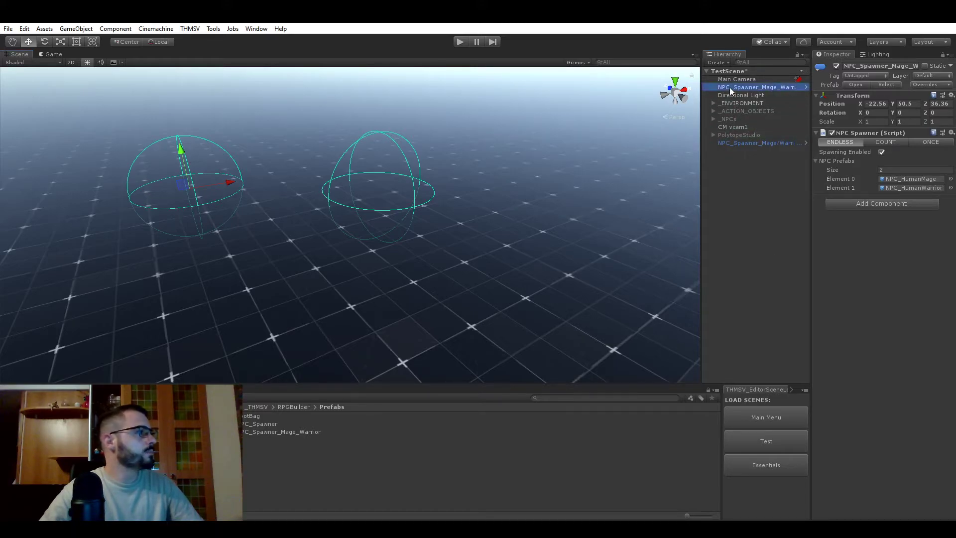
drag(730, 87, 765, 227)
click(762, 413)
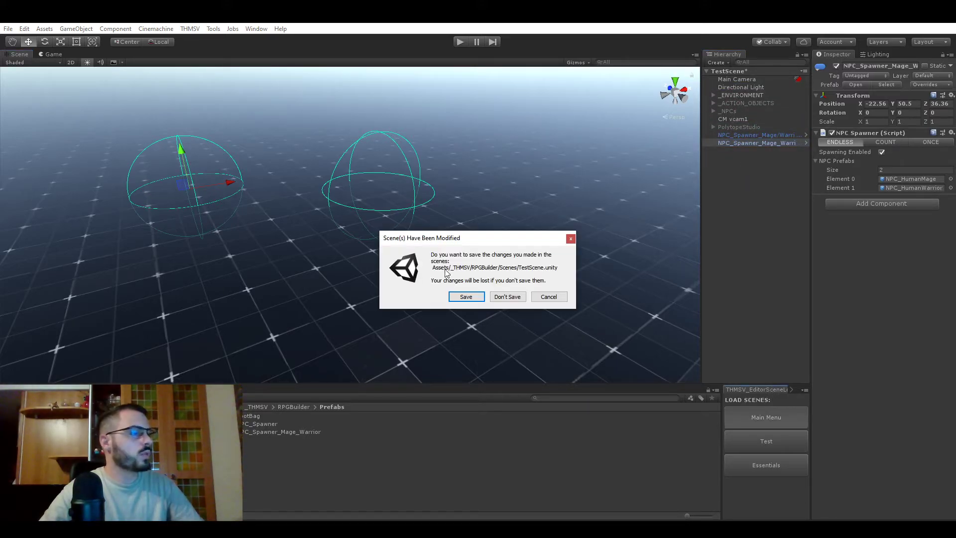
click(463, 297)
- Play from the Main Menu and enter the game with the chosen character
click(54, 57)
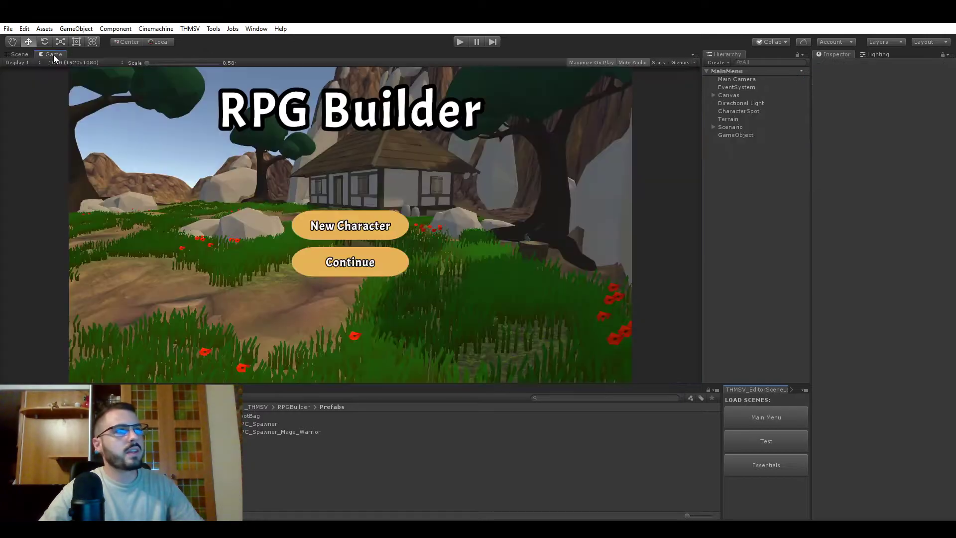
click(460, 42)
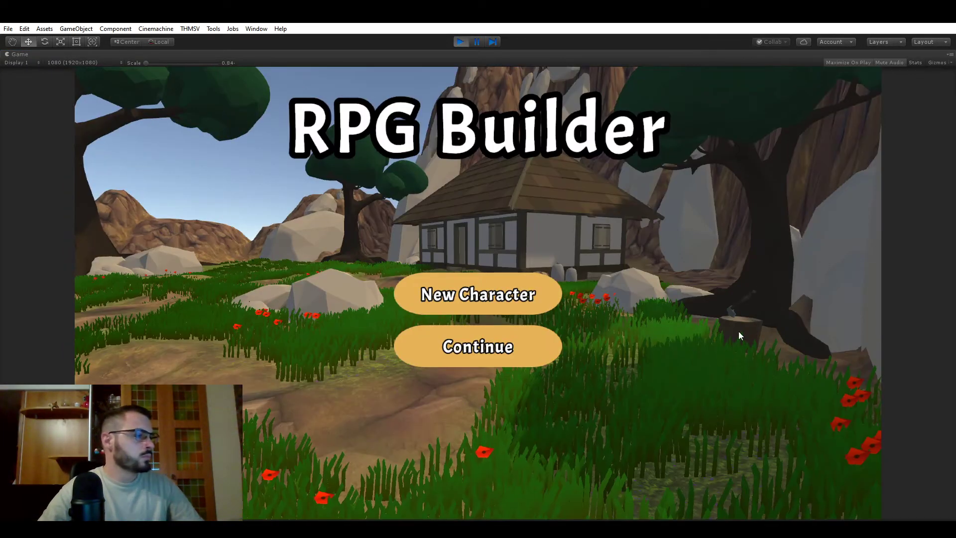
click(514, 341)
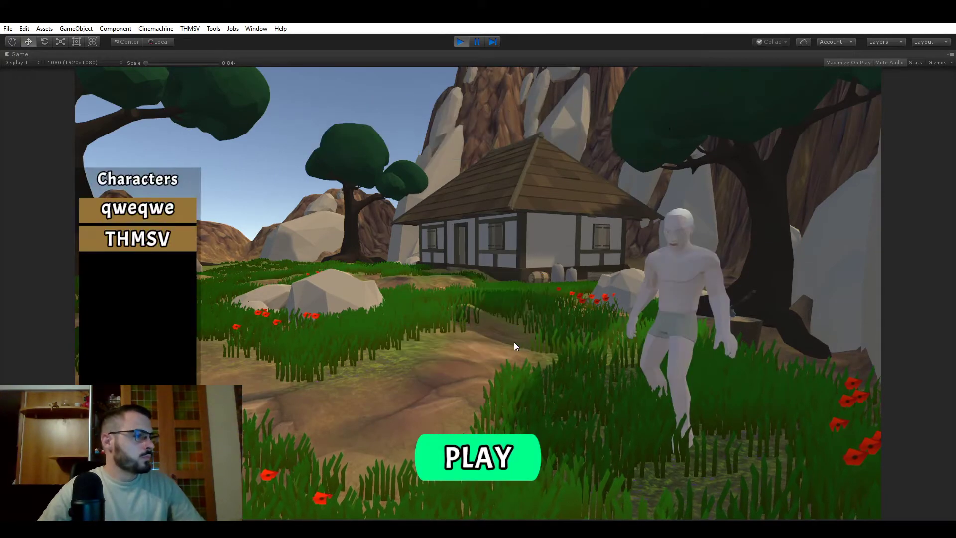
click(466, 467)
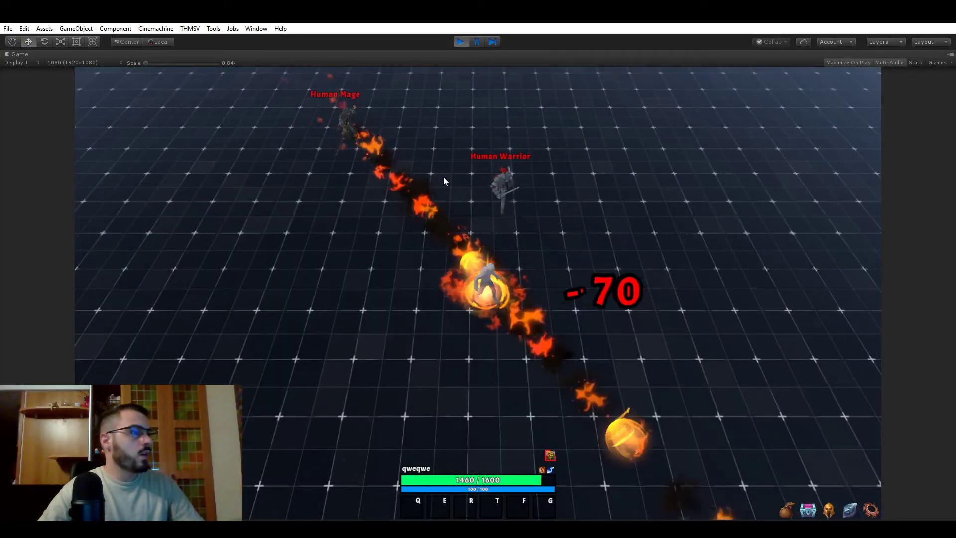
- Check the spawners in the Scene view, then return to a maximized Game view
click(460, 43)
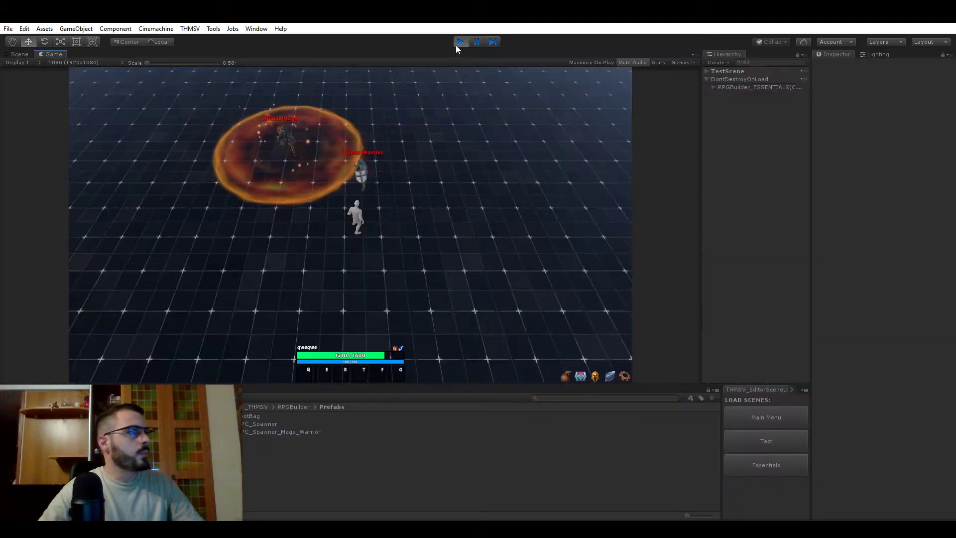
click(21, 54)
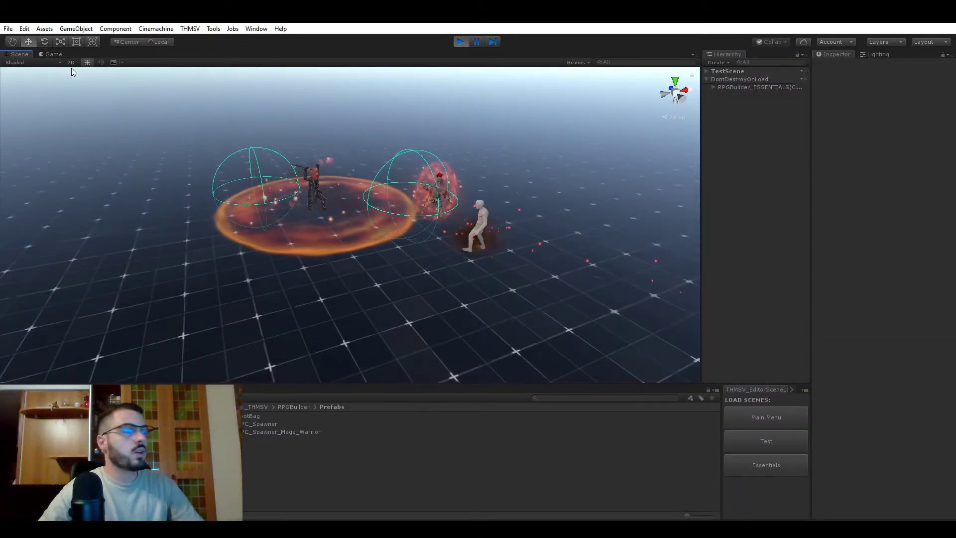
click(53, 53)
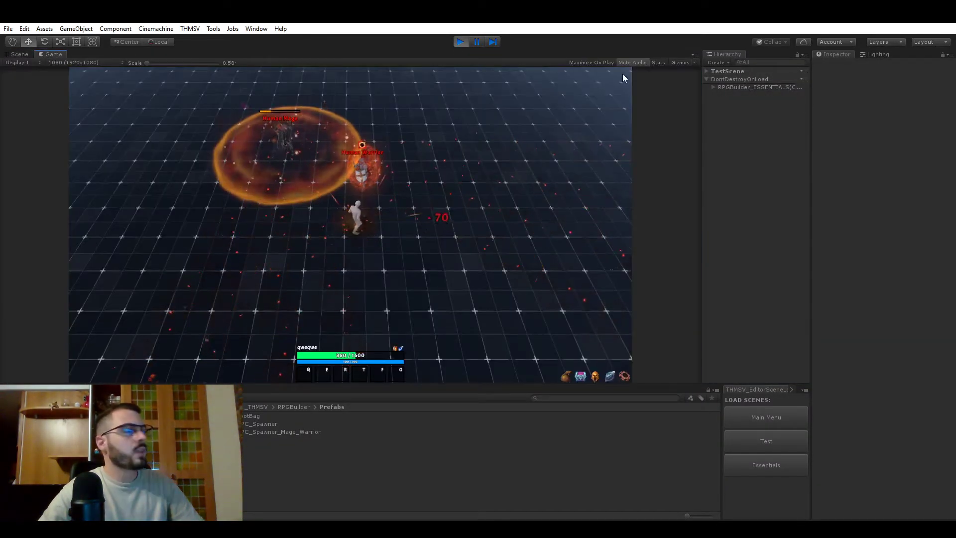
click(597, 63)
- Assign Fireball, Fire Wave and Fire Spray to the first three hotbar slots
click(849, 508)
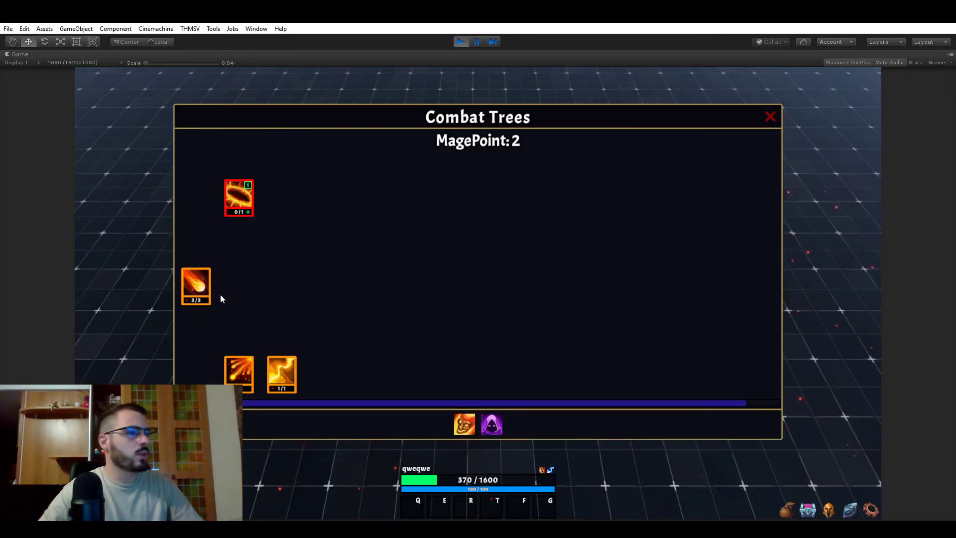
drag(205, 291, 419, 508)
drag(241, 366, 438, 508)
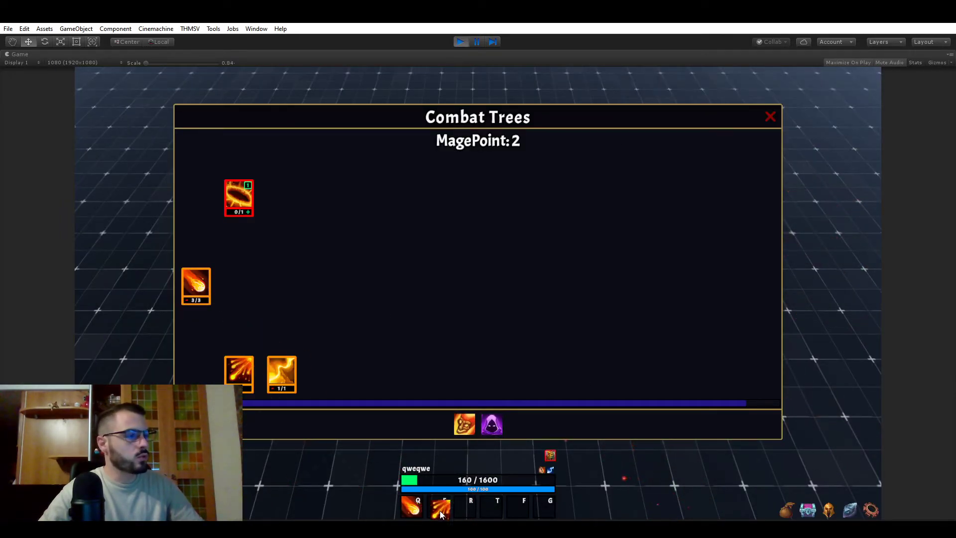
drag(294, 368, 471, 515)
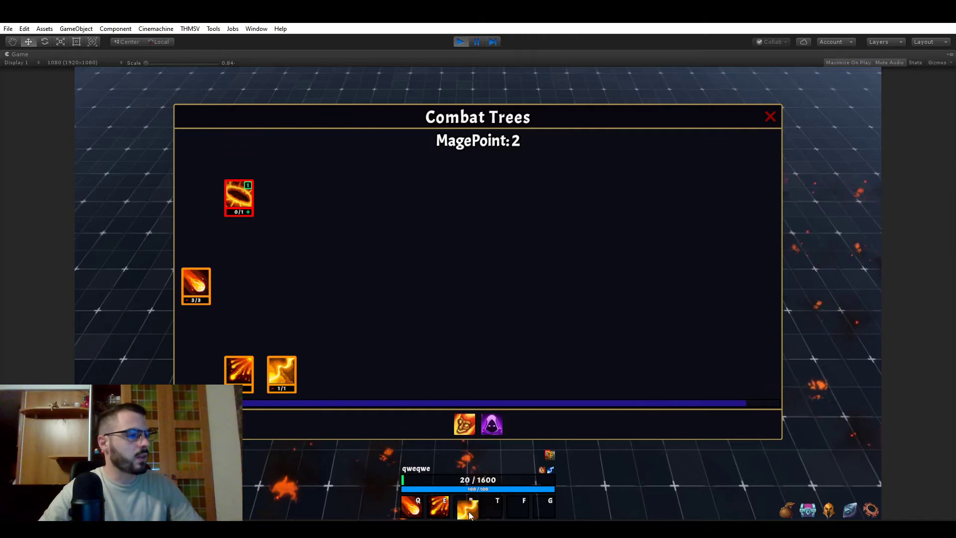
click(770, 117)
- Cast Fire Spray, Fire Wave and Fireballs at the enemies until the Human Mage dies
key(r)
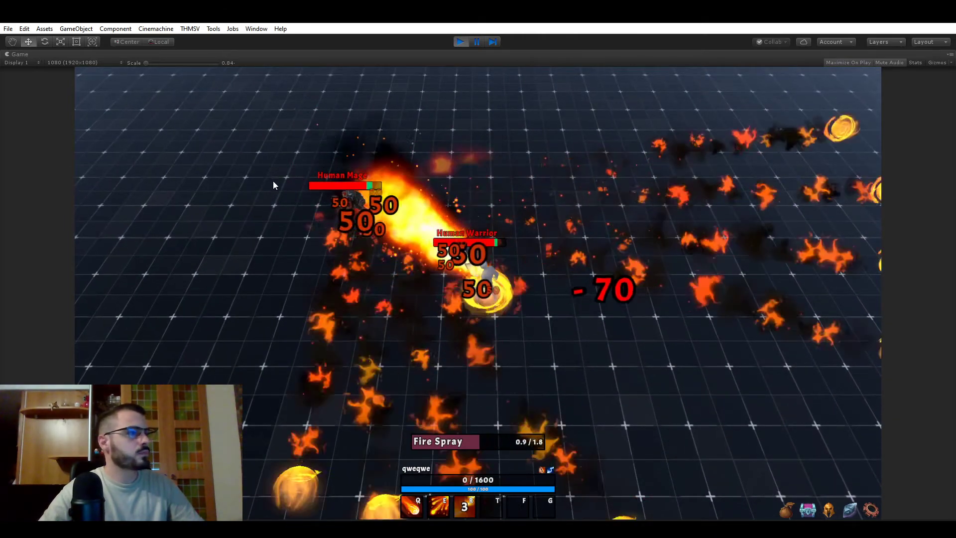
key(e)
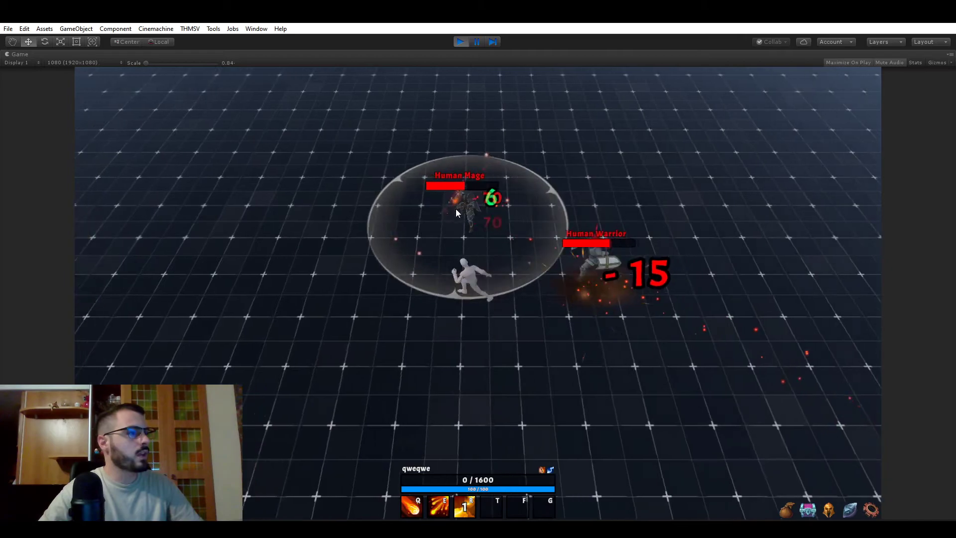
key(q)
key(q)
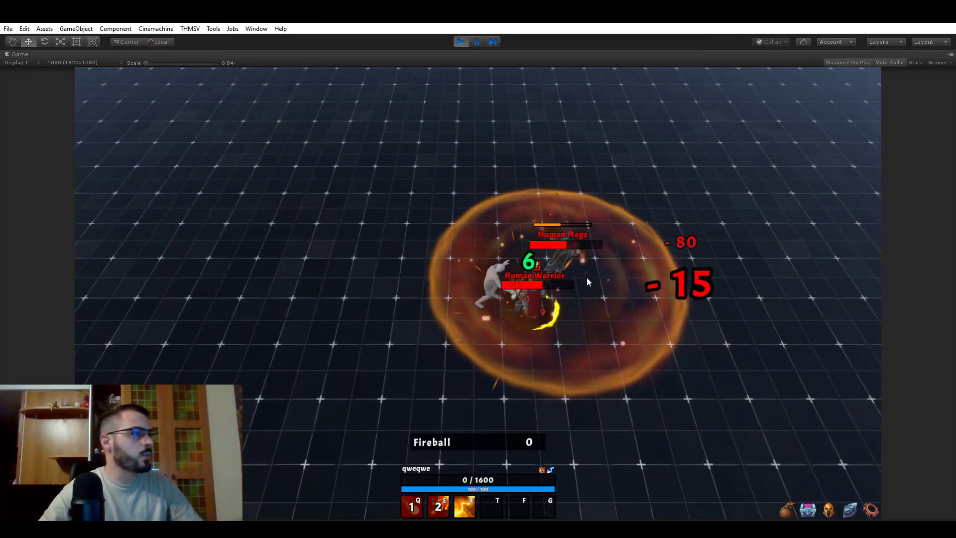
key(q)
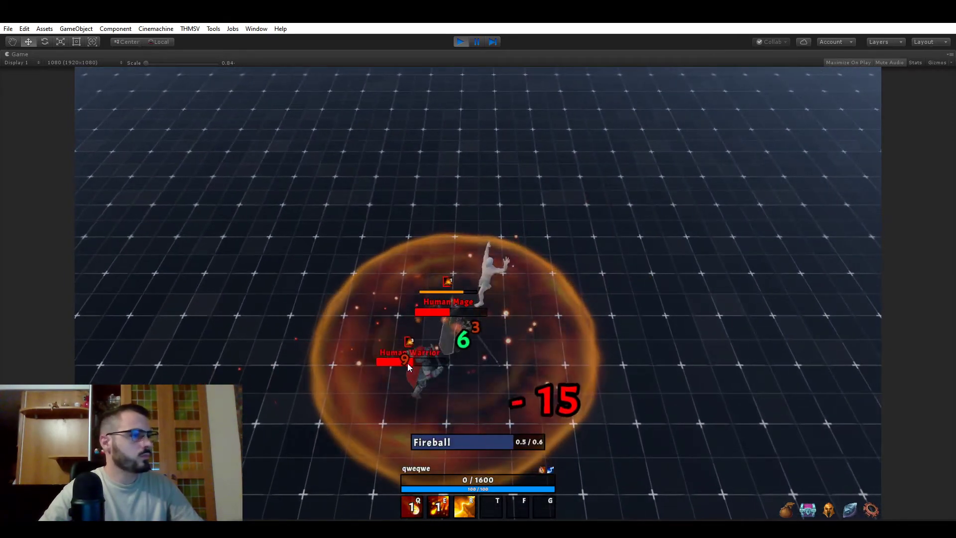
key(r)
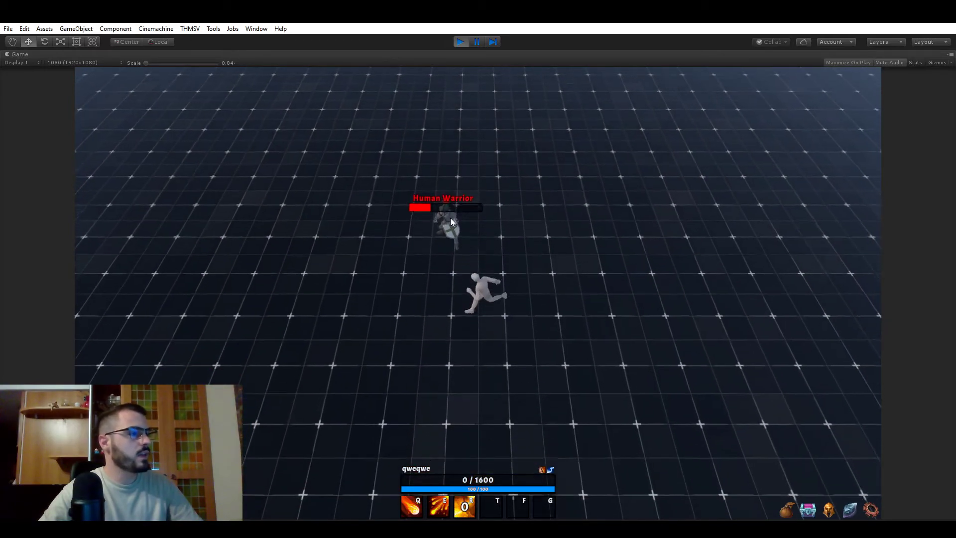
key(q)
key(r)
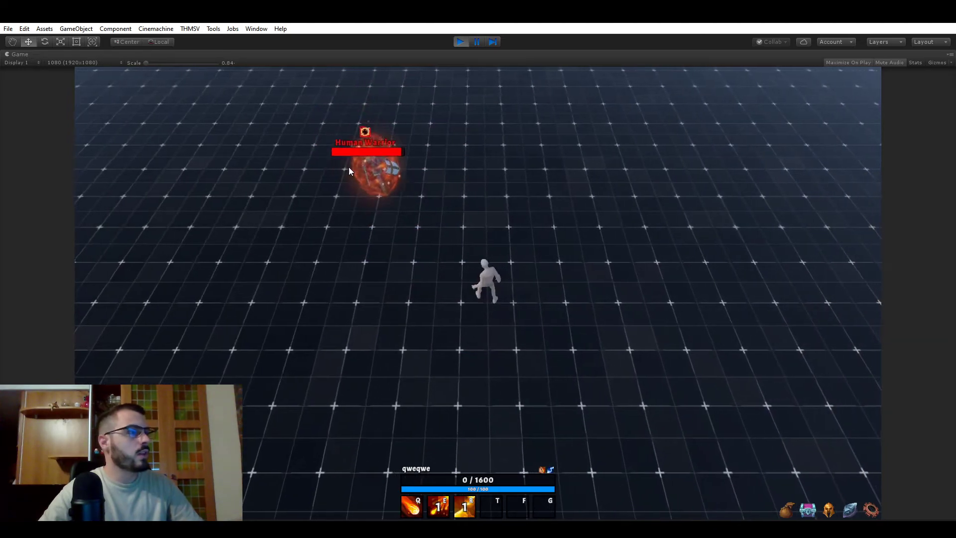
- Hit both respawned Human Warriors with Fireball, Fire Wave and Fire Spray
key(q)
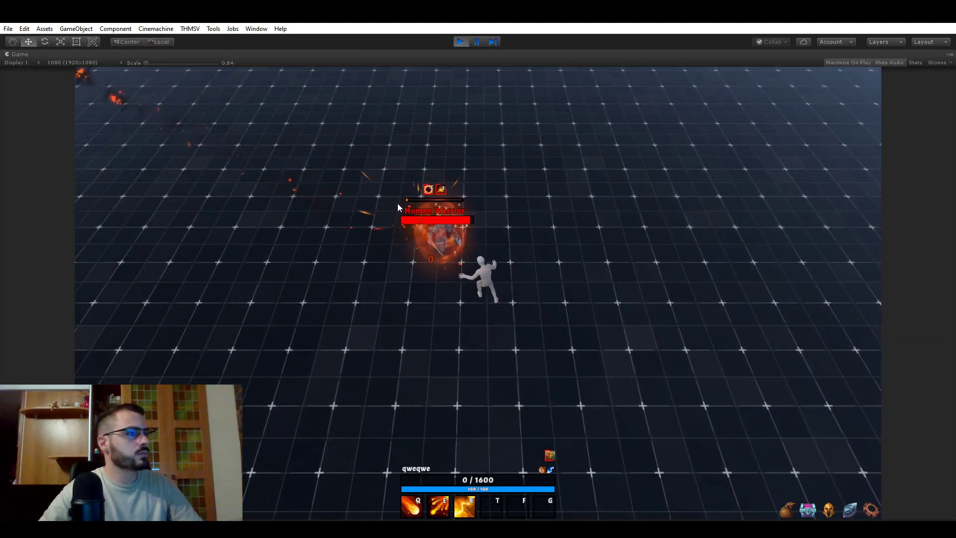
key(e)
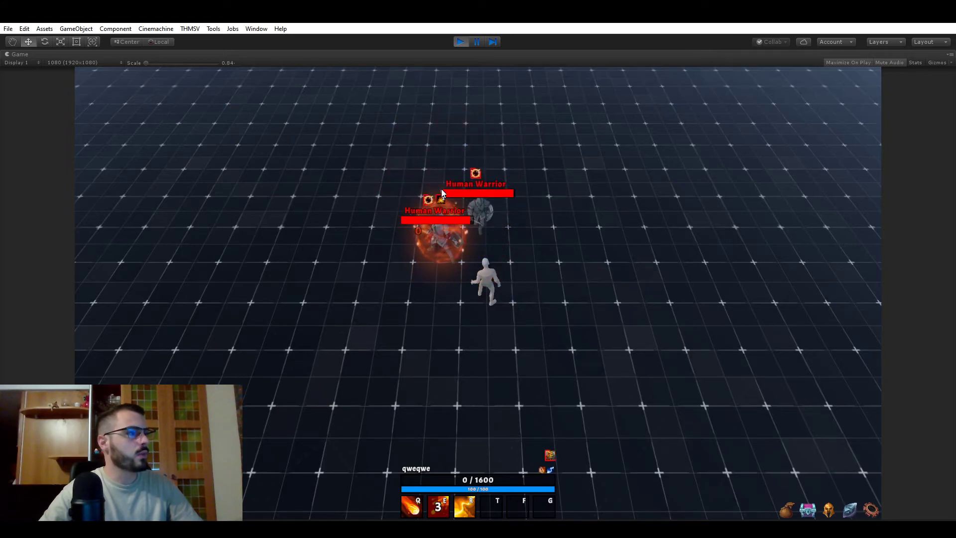
key(r)
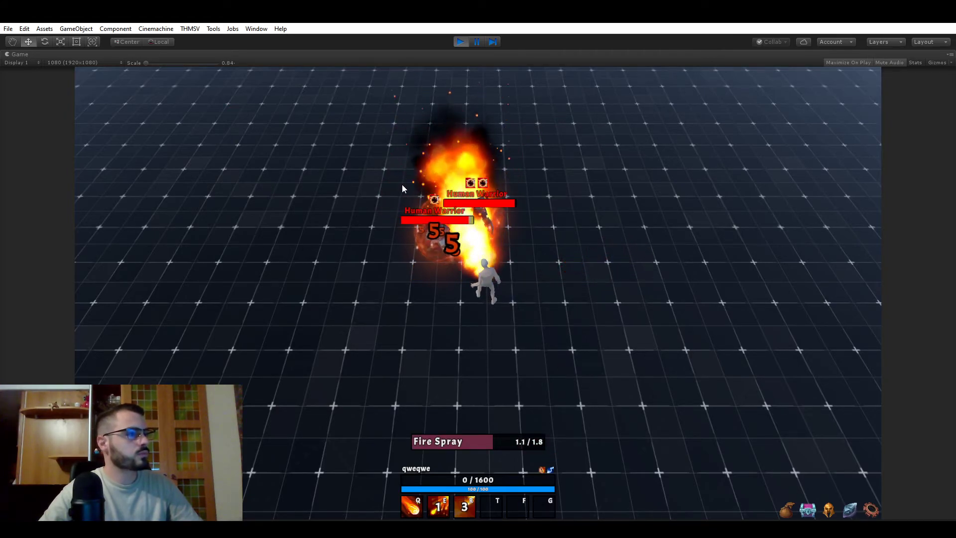
key(q)
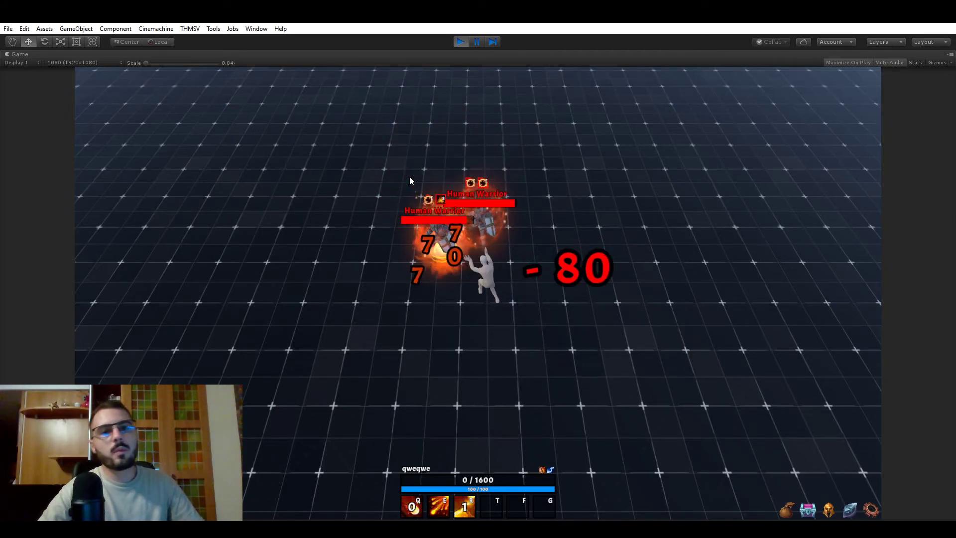
key(e)
key(q)
key(r)
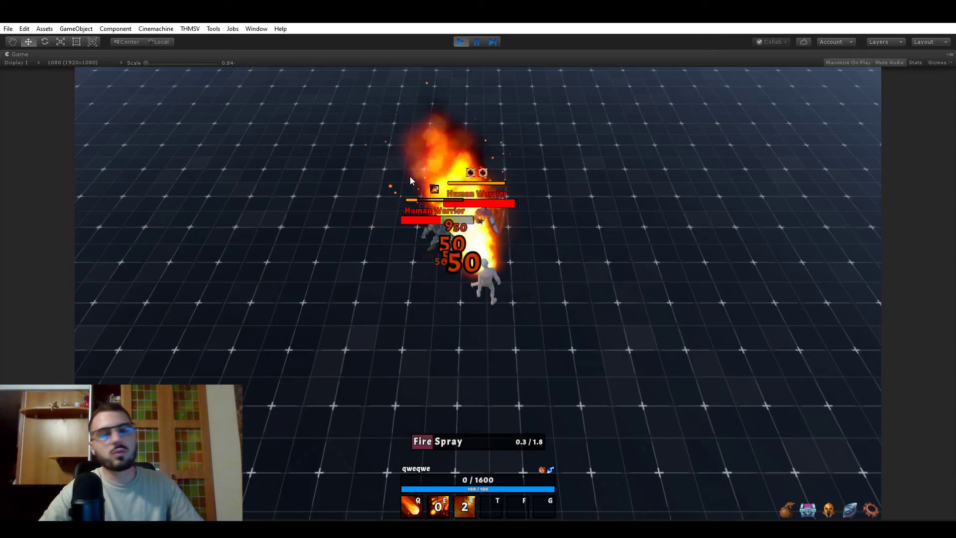
key(q)
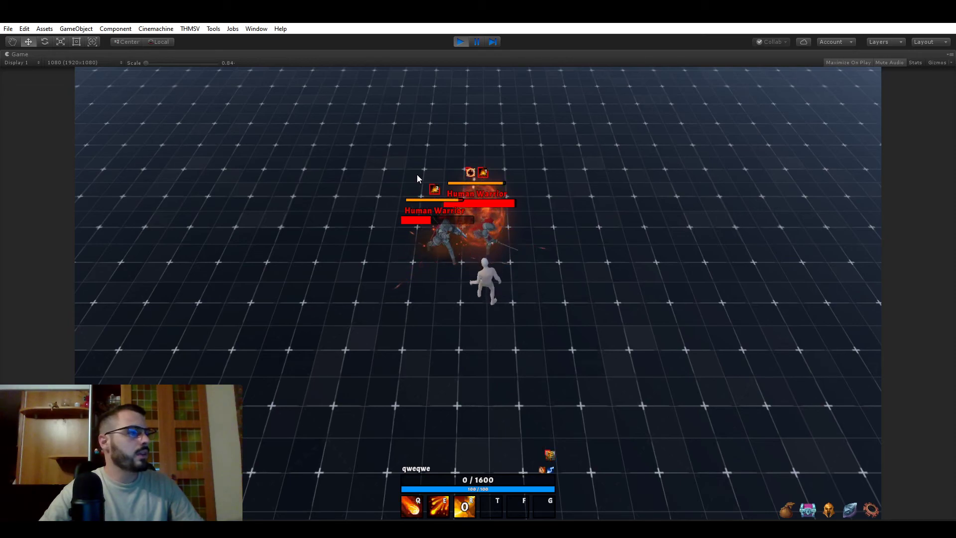
- Keep casting Q, E and R until one warrior falls and the other is nearly dead
key(q)
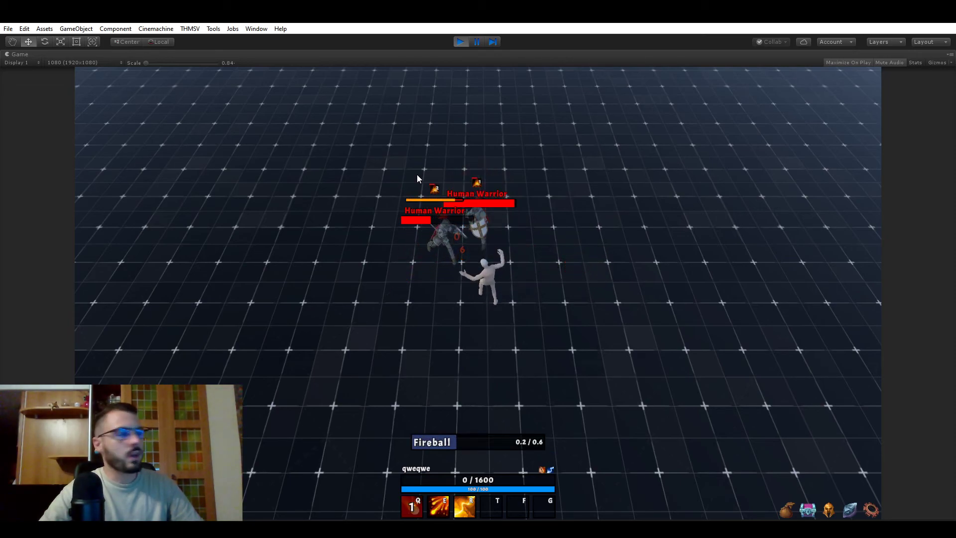
key(e)
key(q)
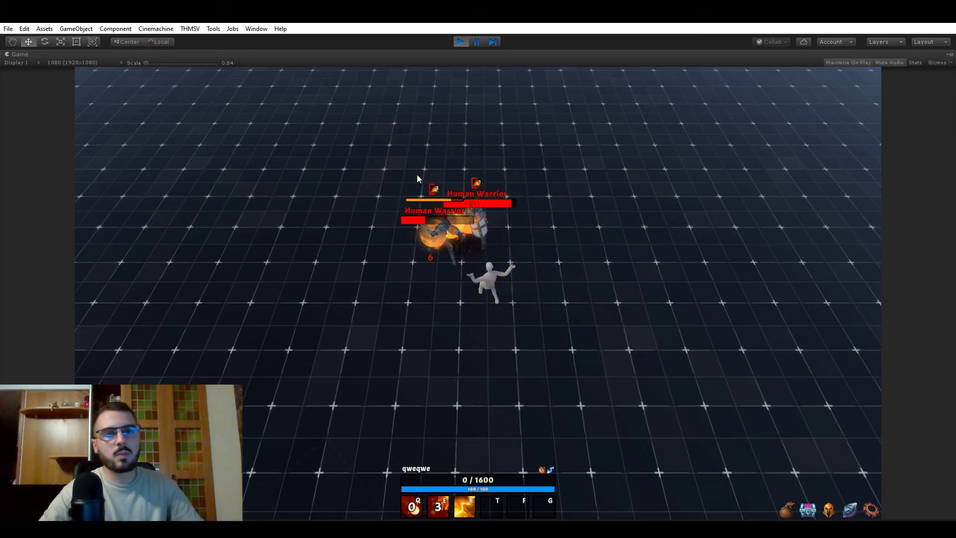
key(r)
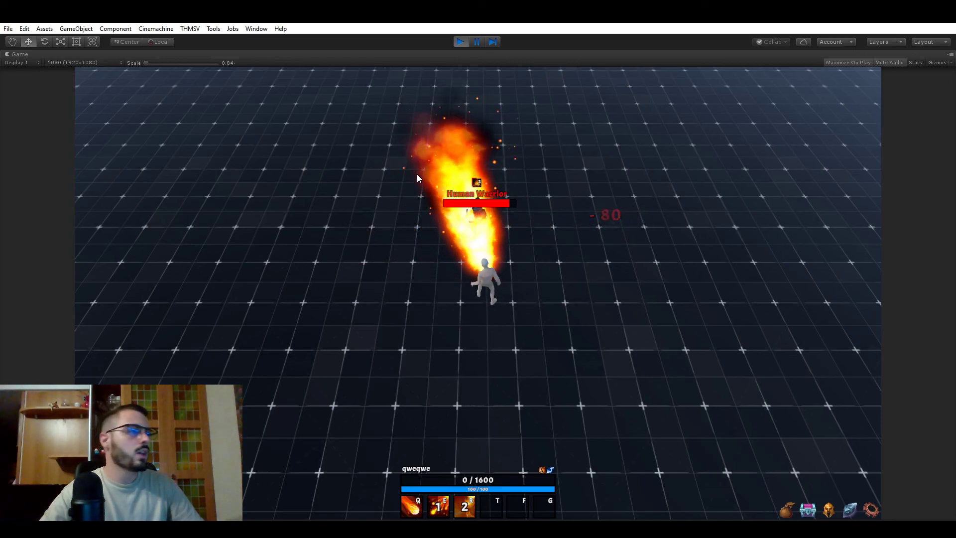
key(q)
key(e)
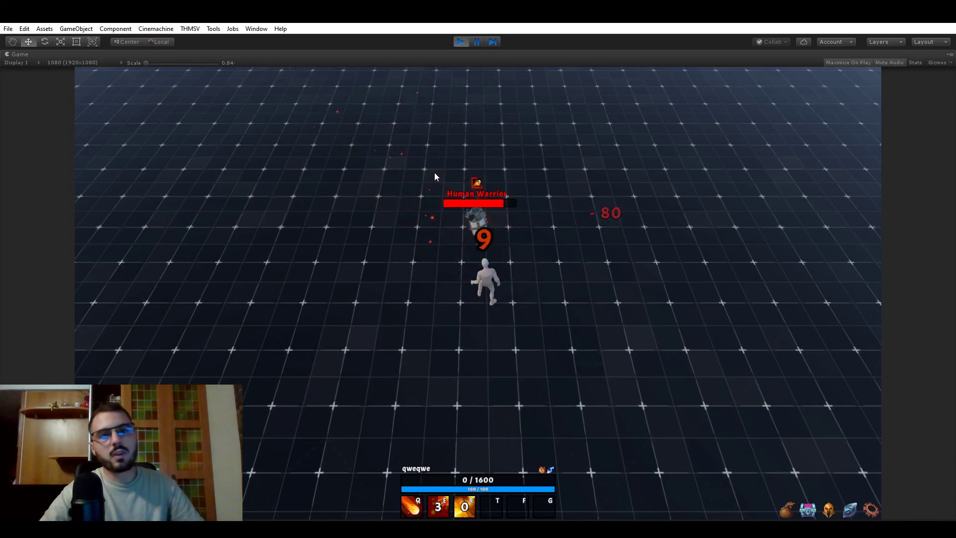
key(q)
key(r)
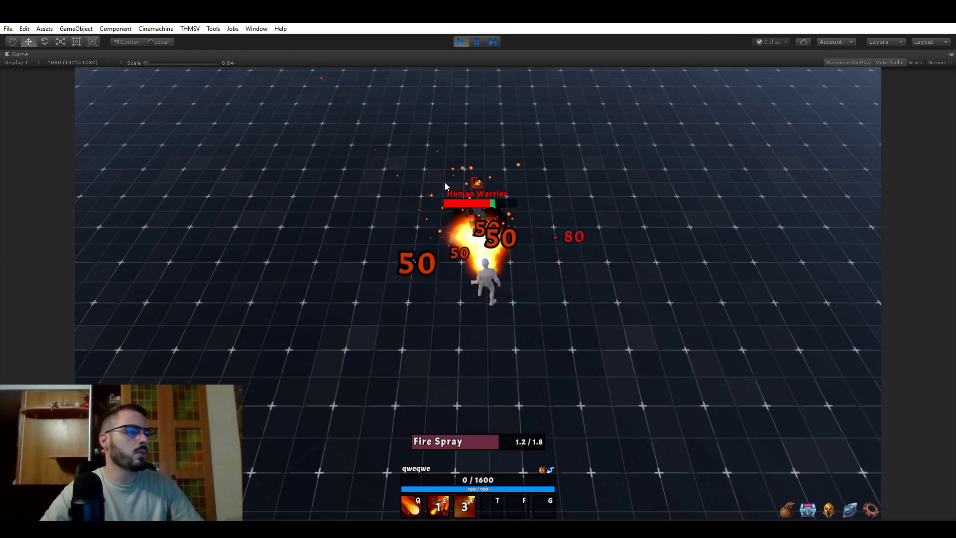